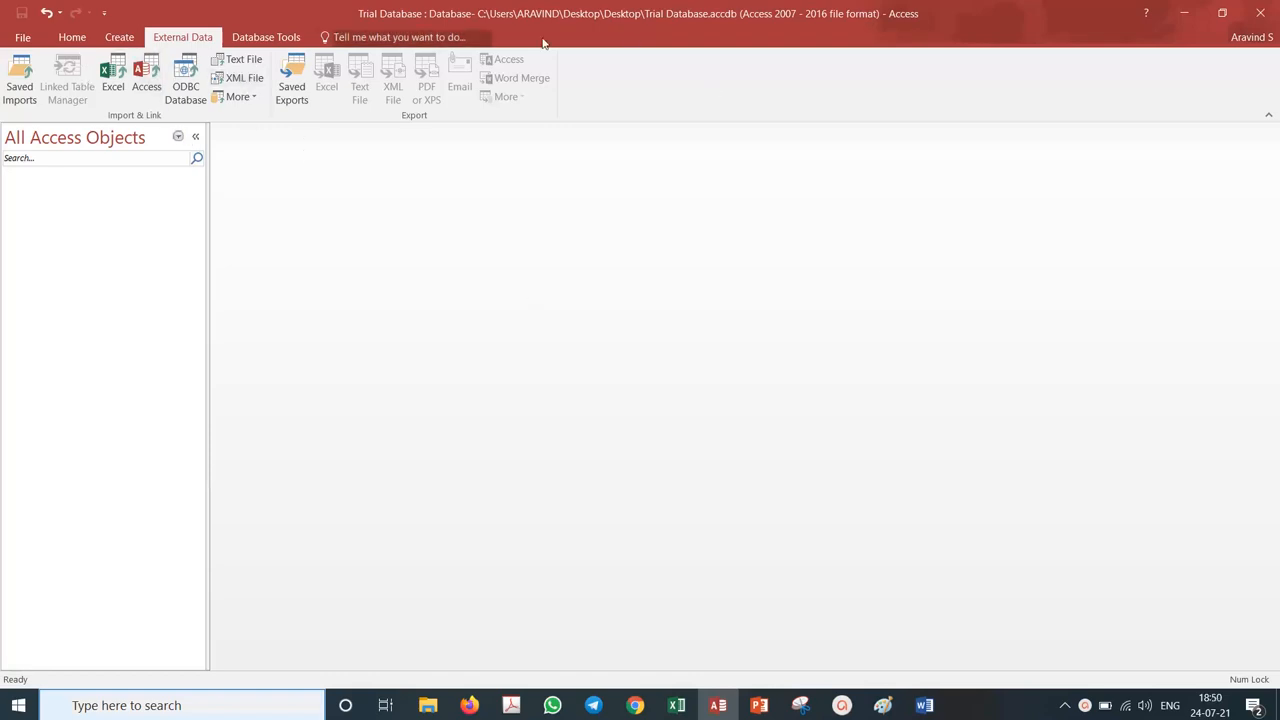
- Start a text file import into a new table using qry1C_TechnicalData.txt from E:\Share Market\Backup\Backup as the source
left_click(241, 62)
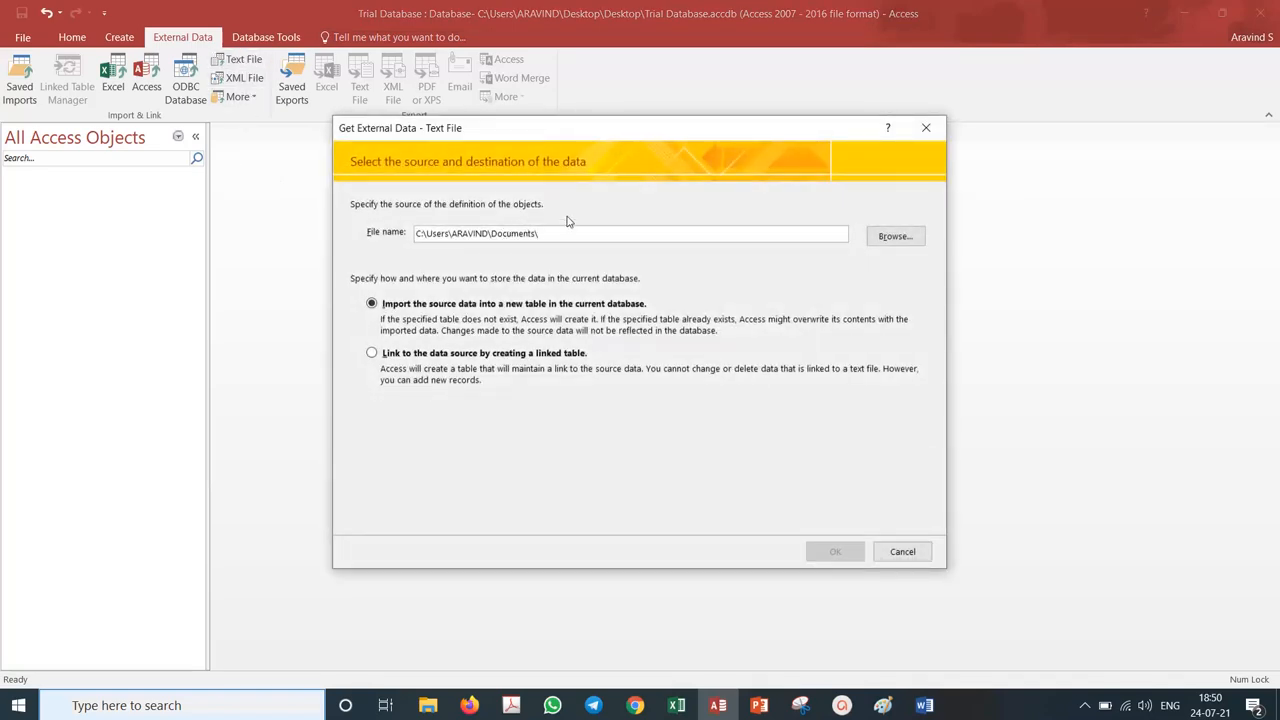
left_click_drag(558, 233, 415, 245)
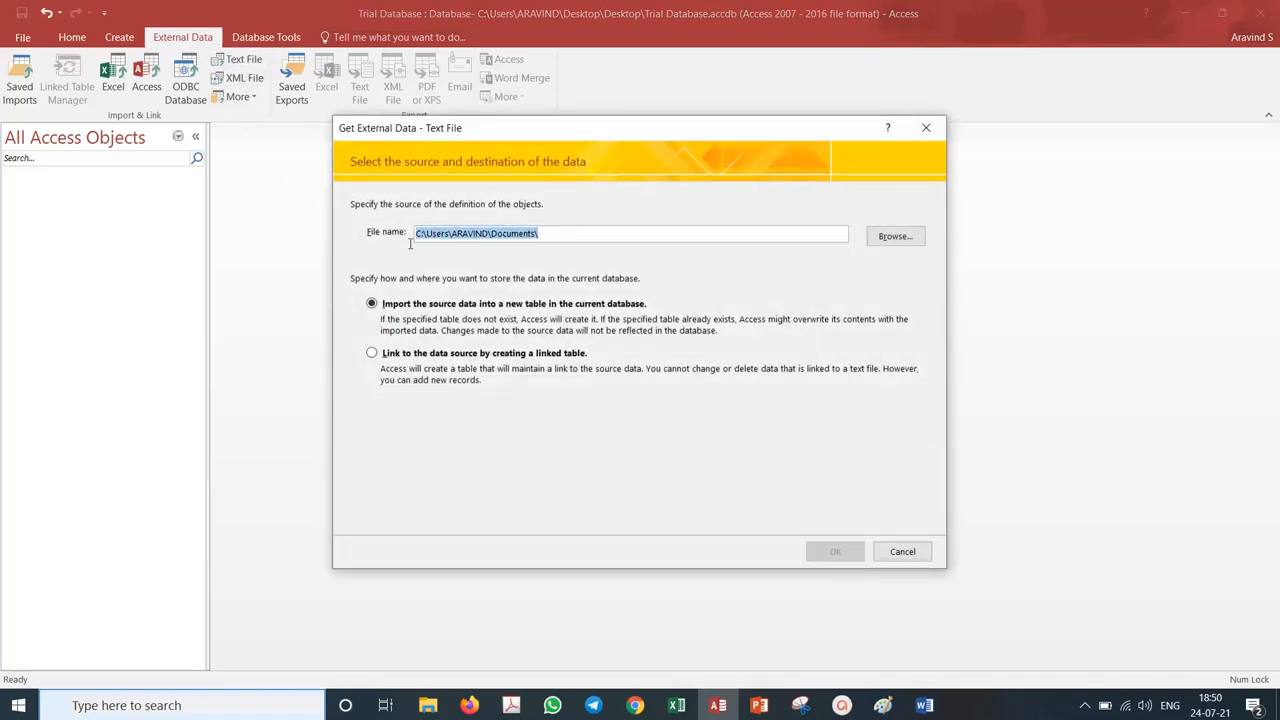
key("BackSpace")
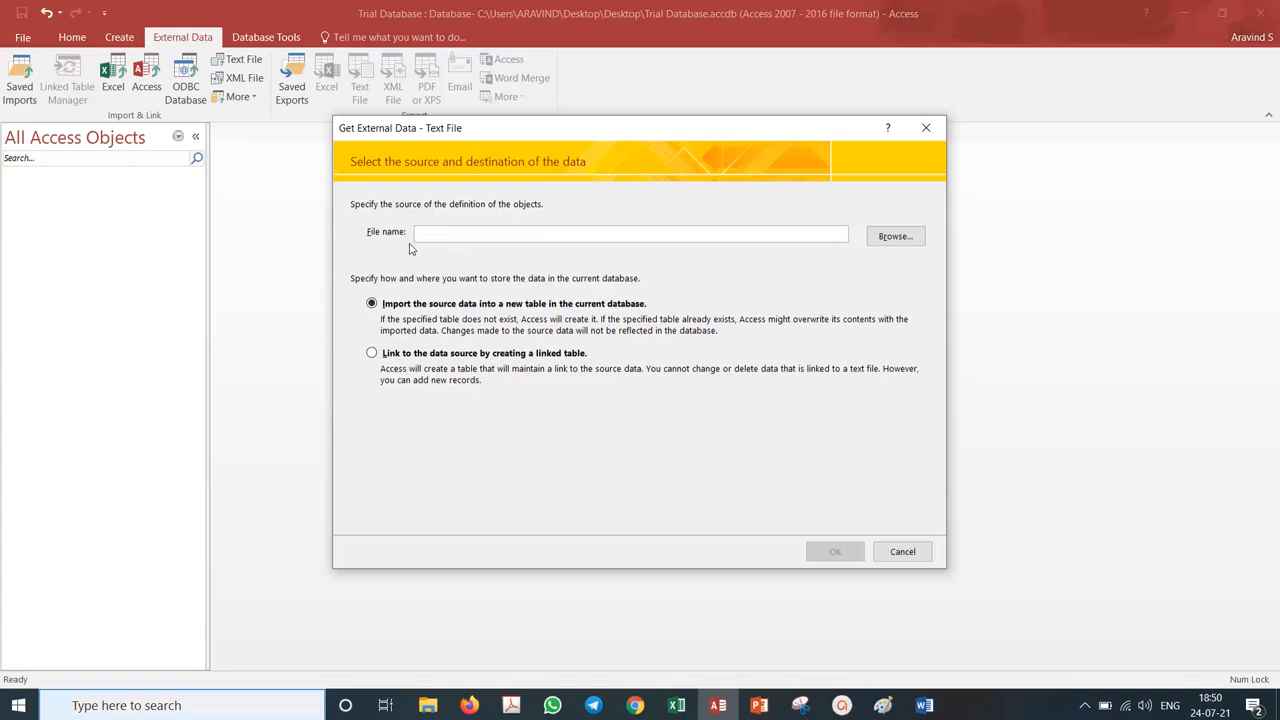
type("E:\\Share Market\\Backup\\Backup")
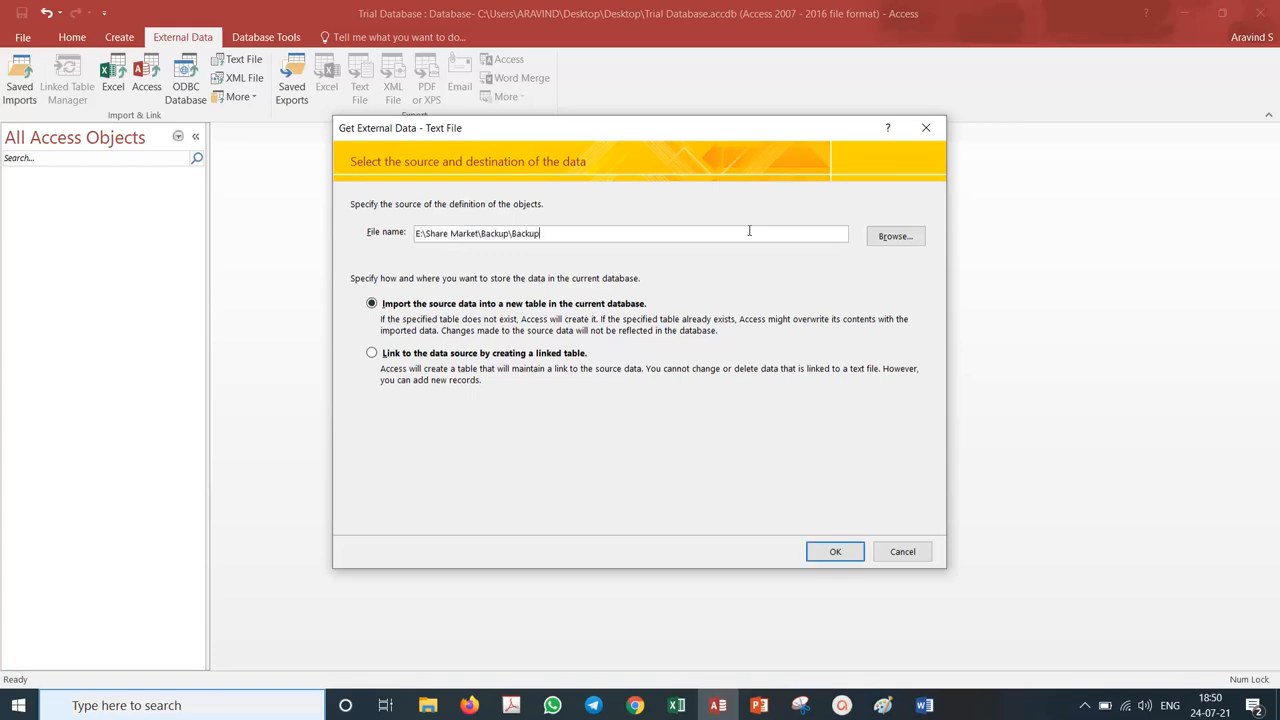
left_click(894, 238)
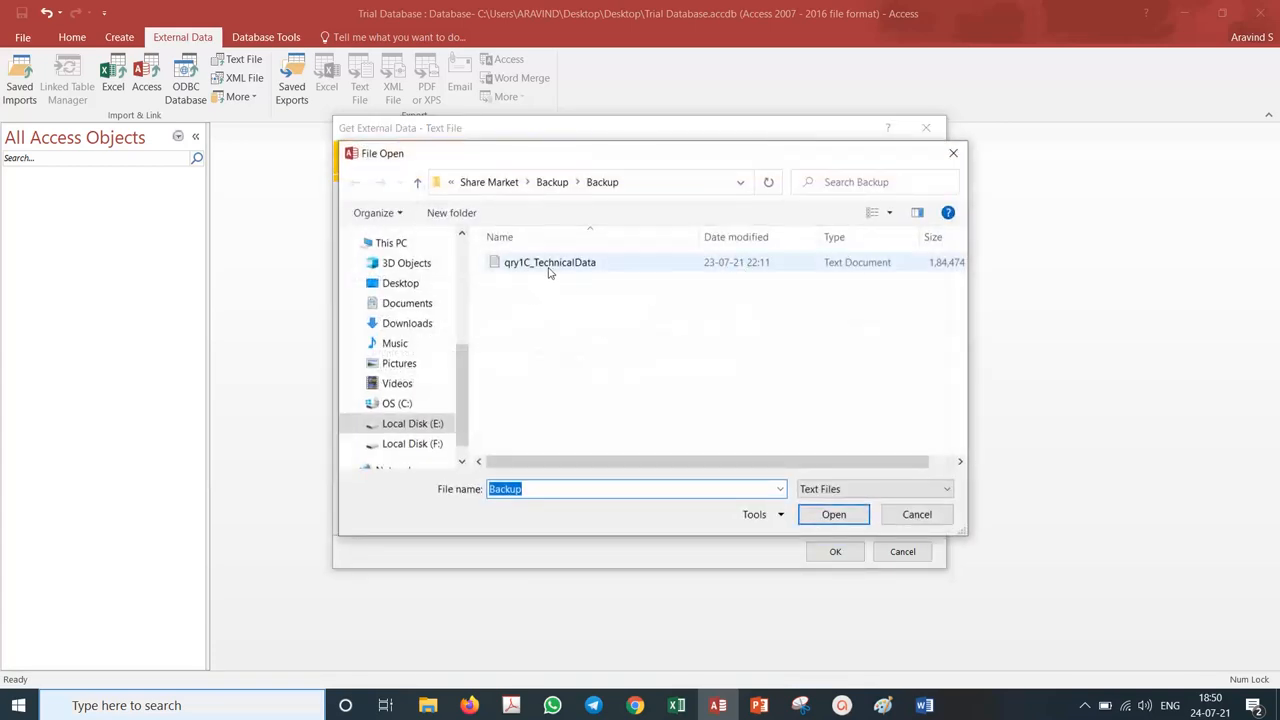
double_click(551, 264)
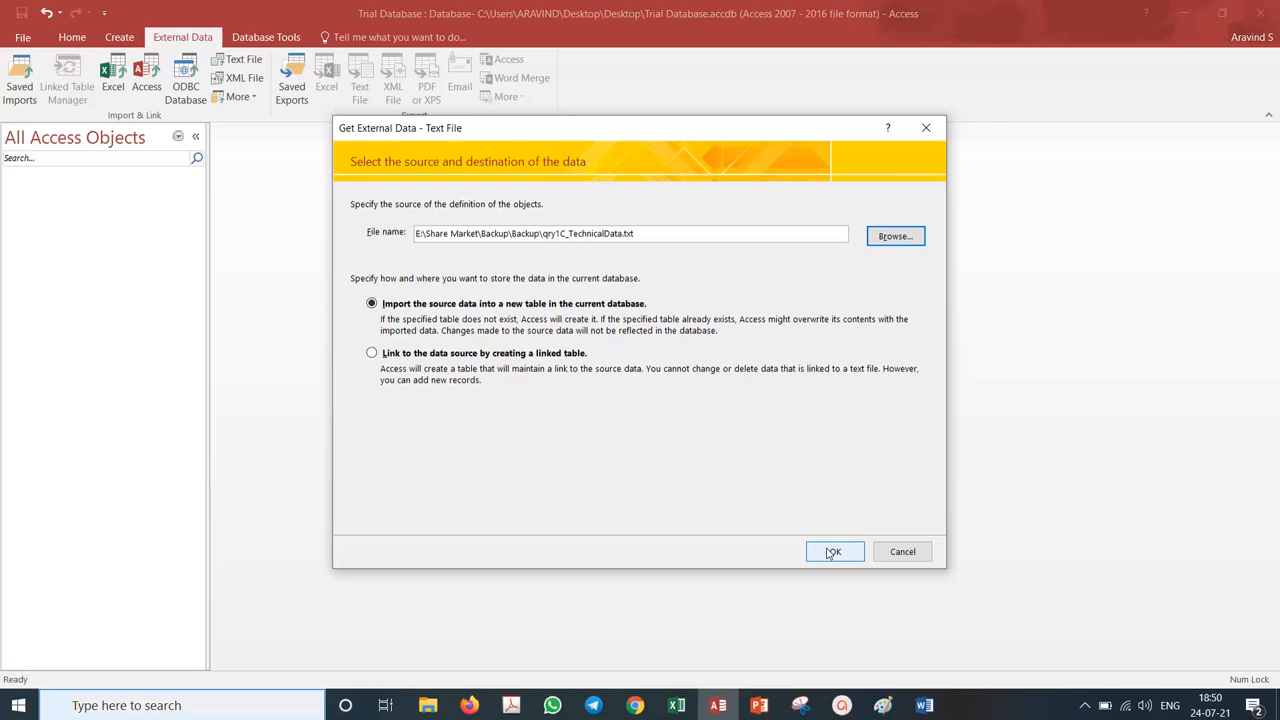
left_click(832, 552)
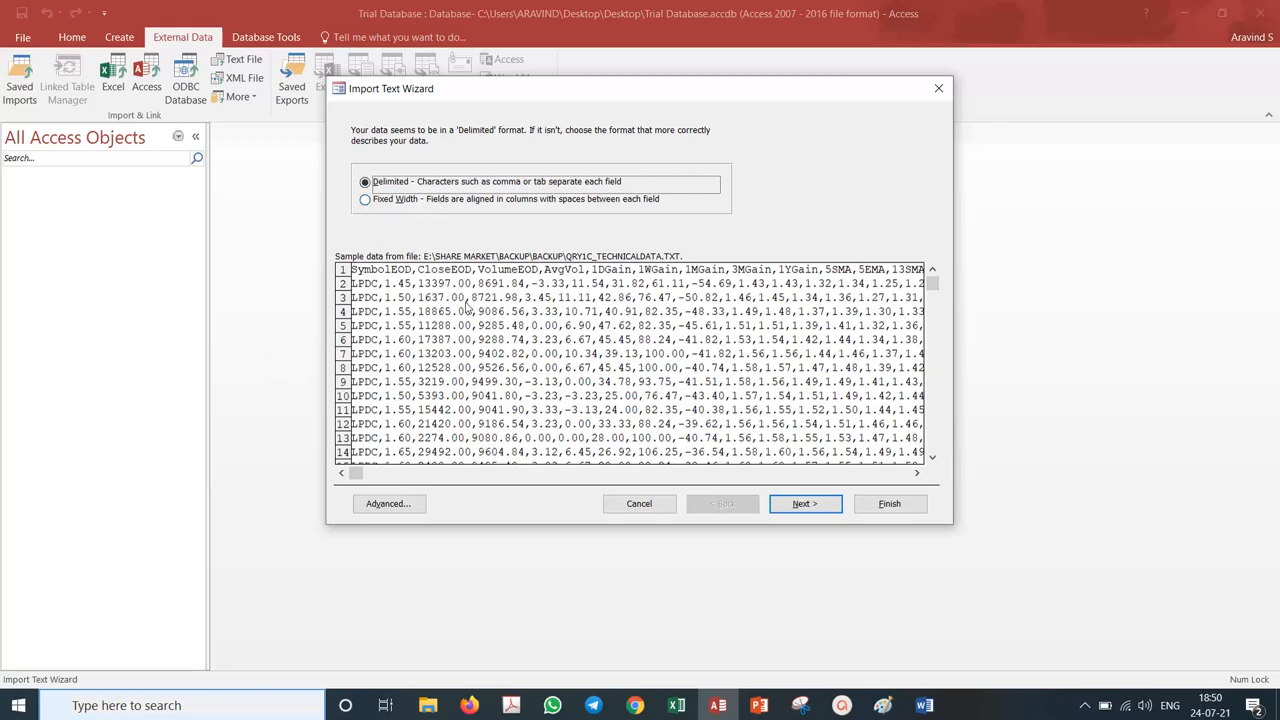
- Treat the text as comma-delimited with field names in the first row, and accept the default field options
left_click(805, 505)
left_click(422, 214)
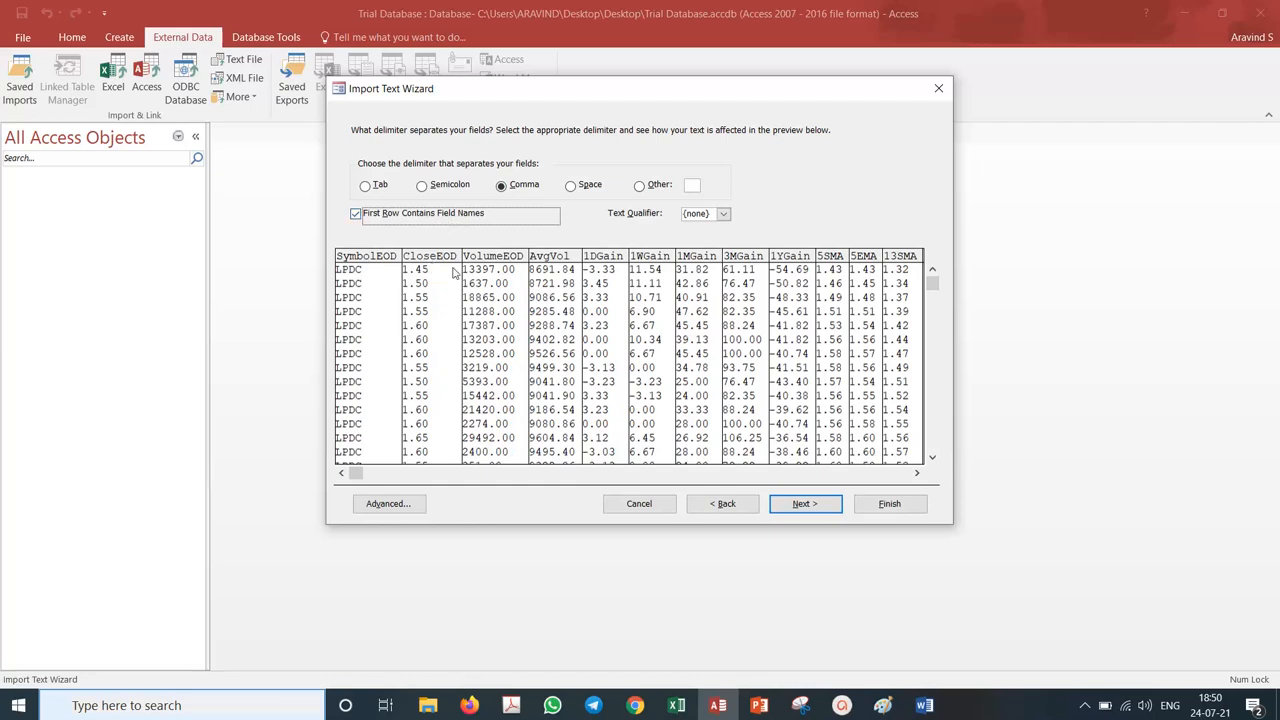
left_click(792, 507)
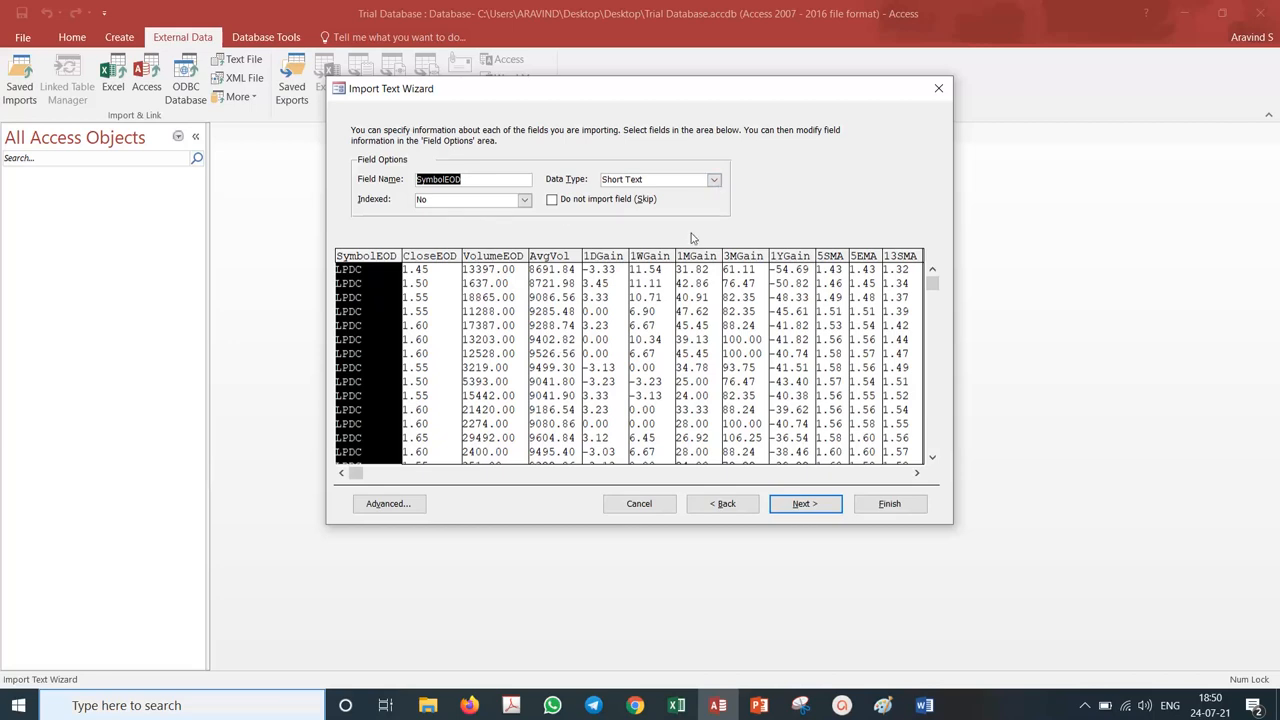
left_click(801, 505)
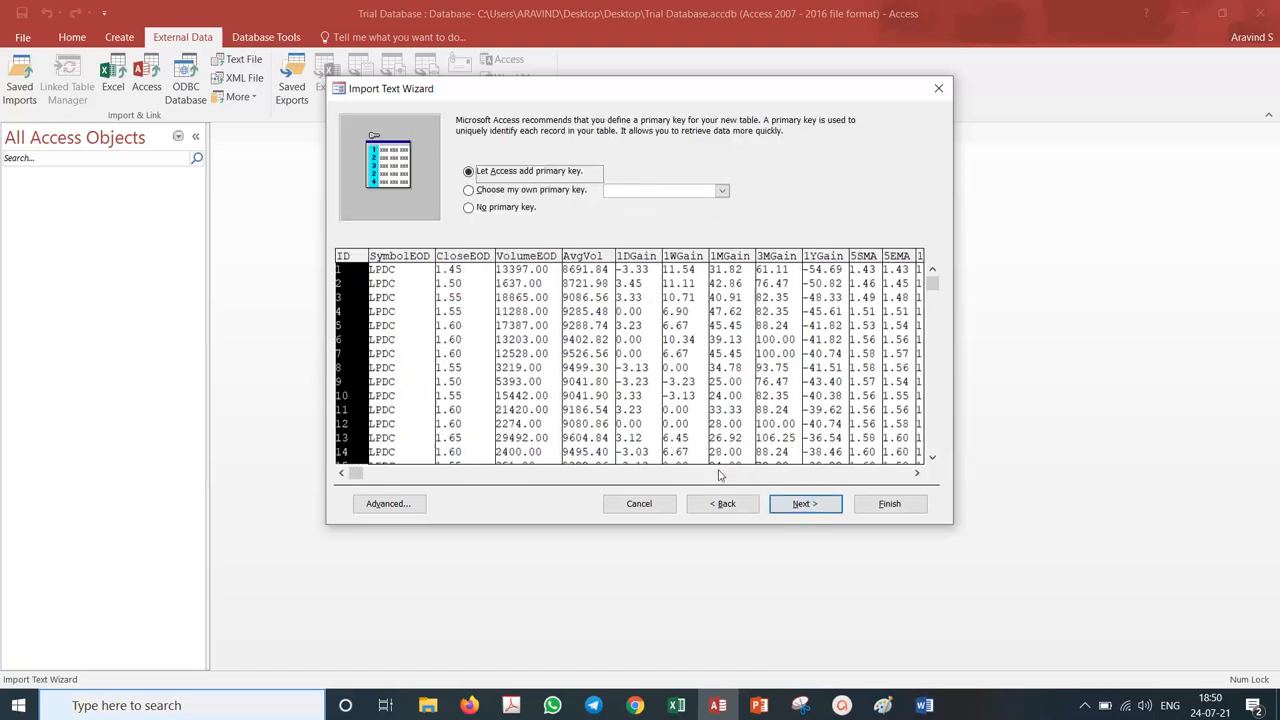
- Finish the import into table Qry1C_TechnicalData with no primary key, without saving the import steps
left_click(513, 218)
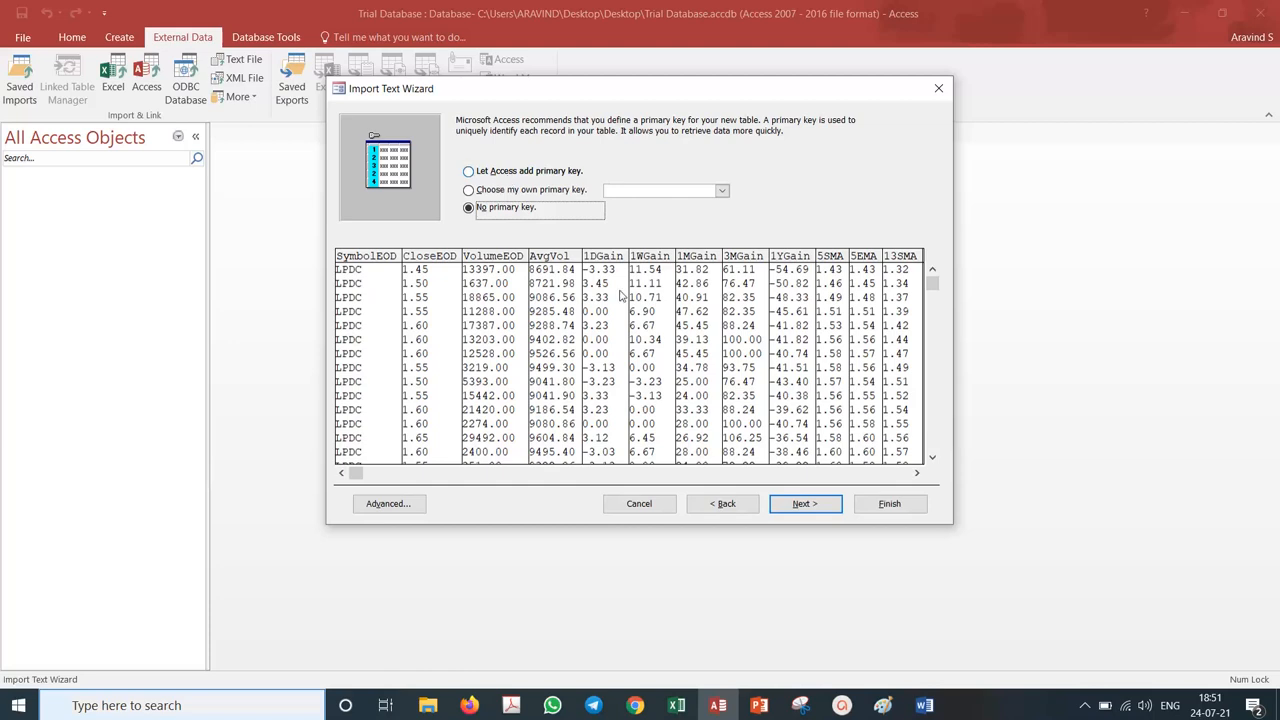
left_click(797, 505)
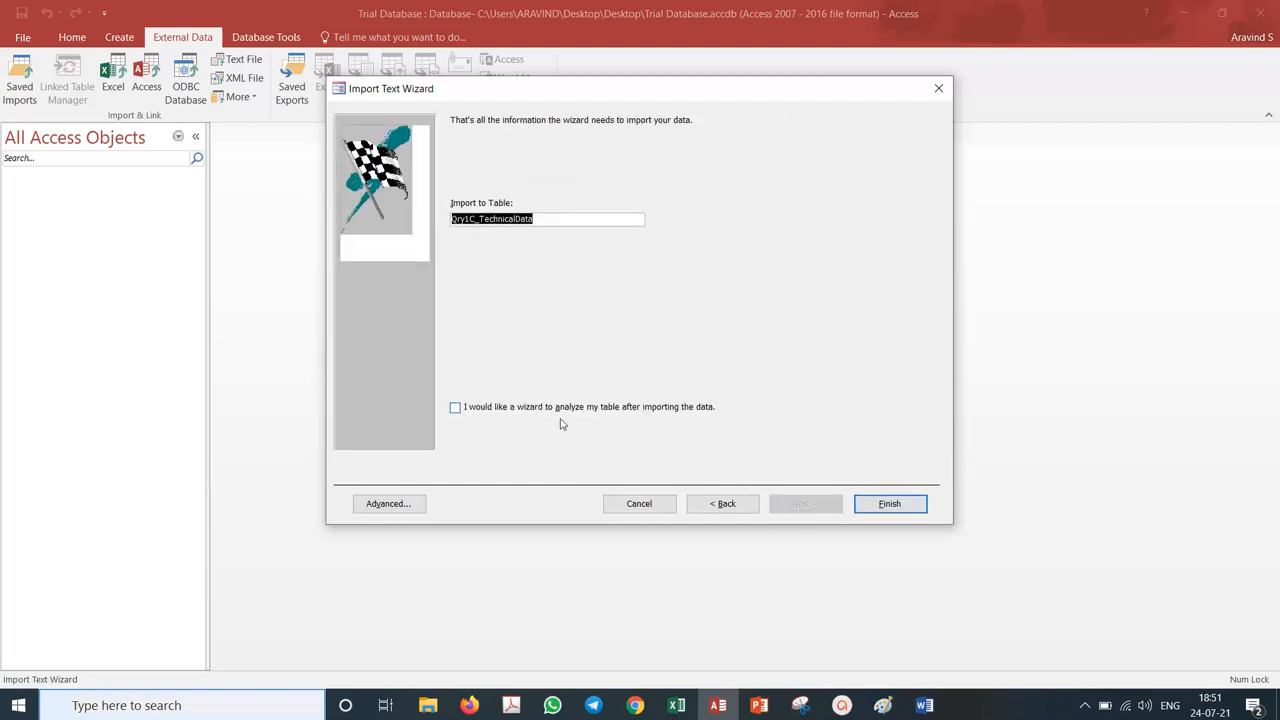
left_click(890, 504)
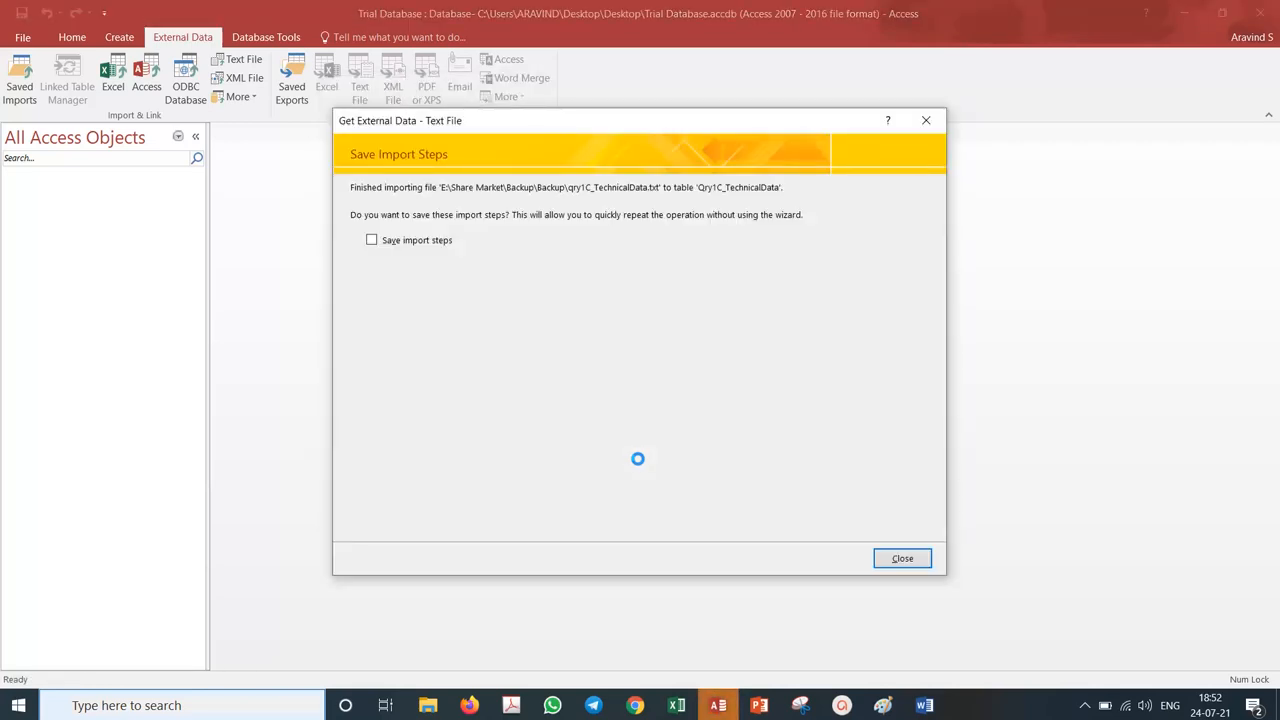
left_click(902, 558)
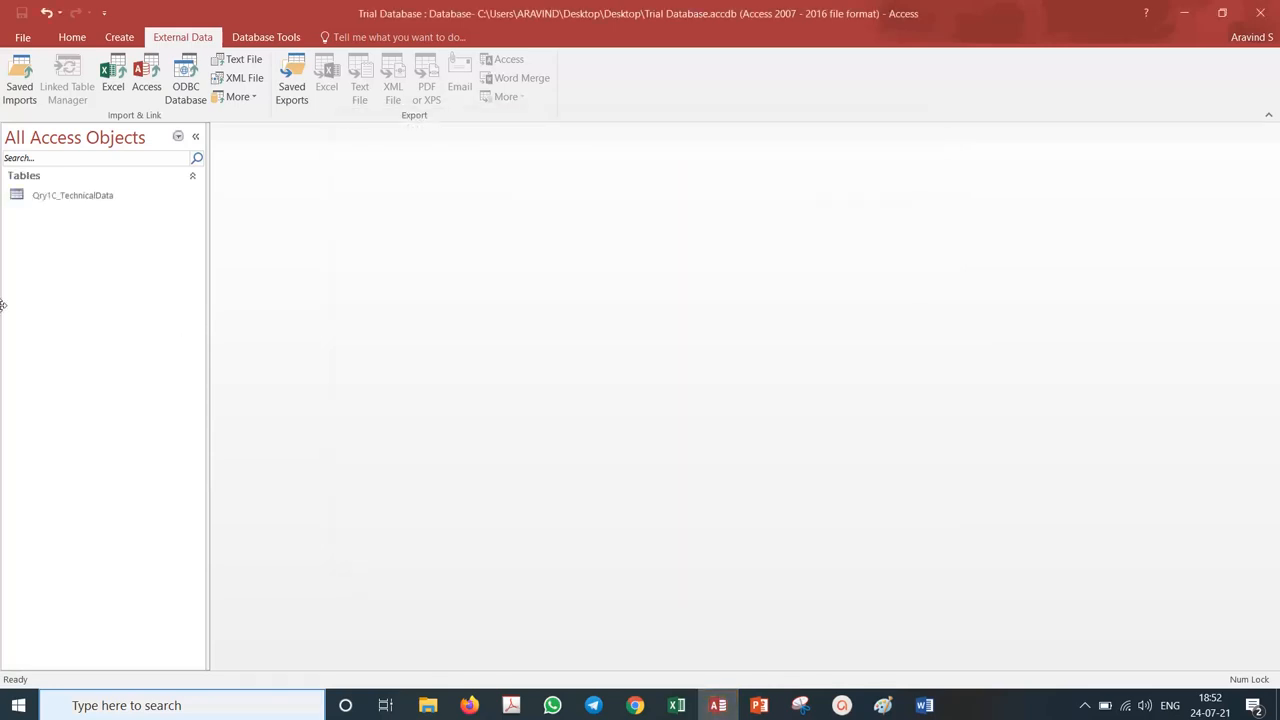
- Open the Qry1C_TechnicalData table and switch it to Design View
left_click(52, 204)
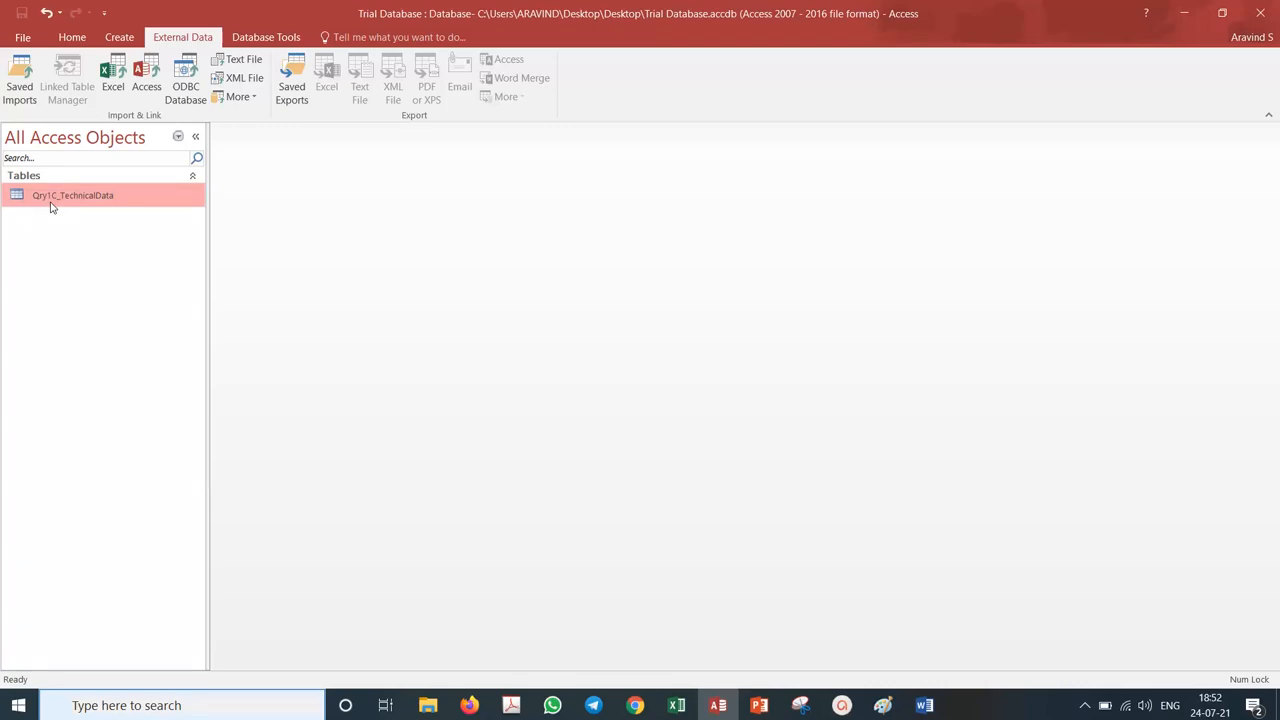
double_click(52, 204)
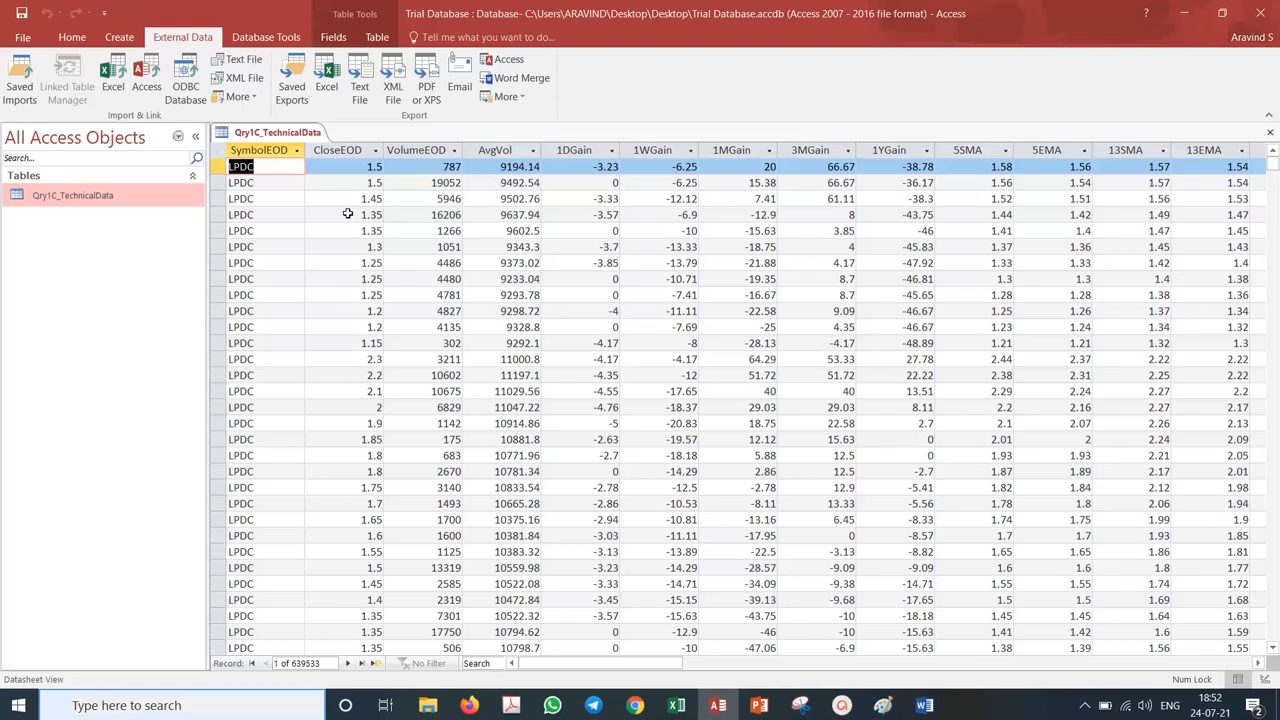
right_click(243, 139)
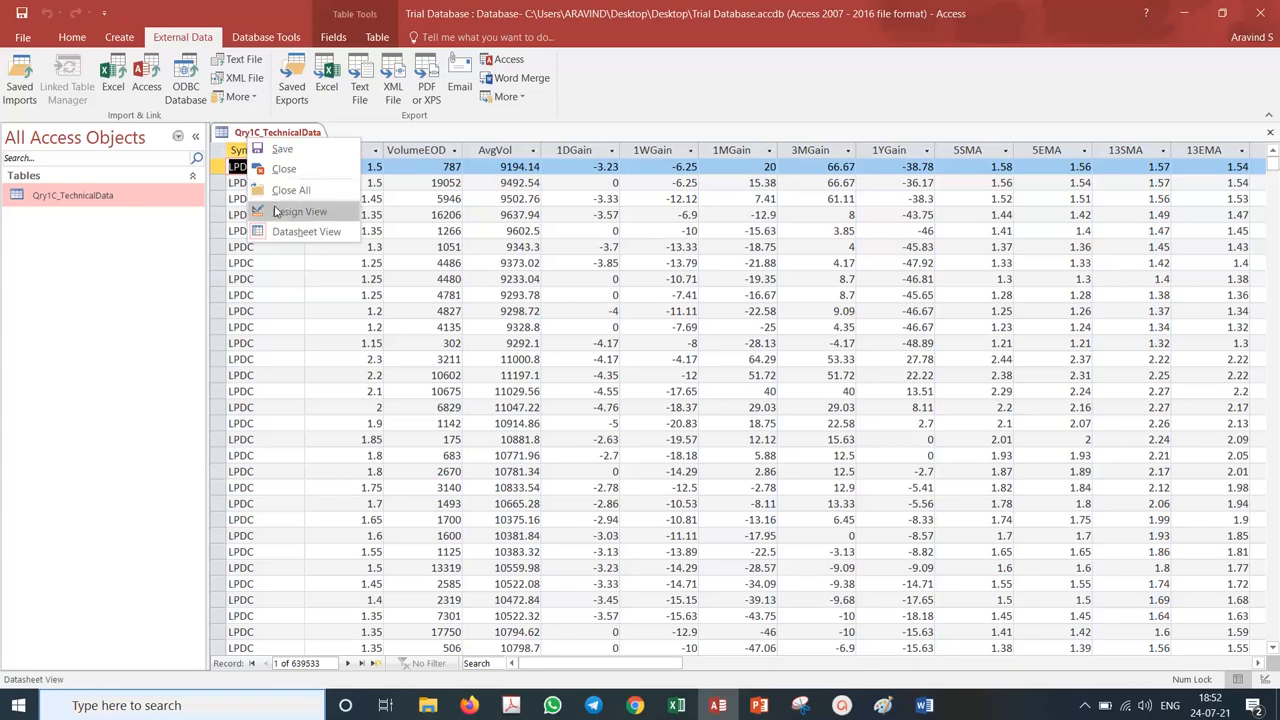
left_click(276, 212)
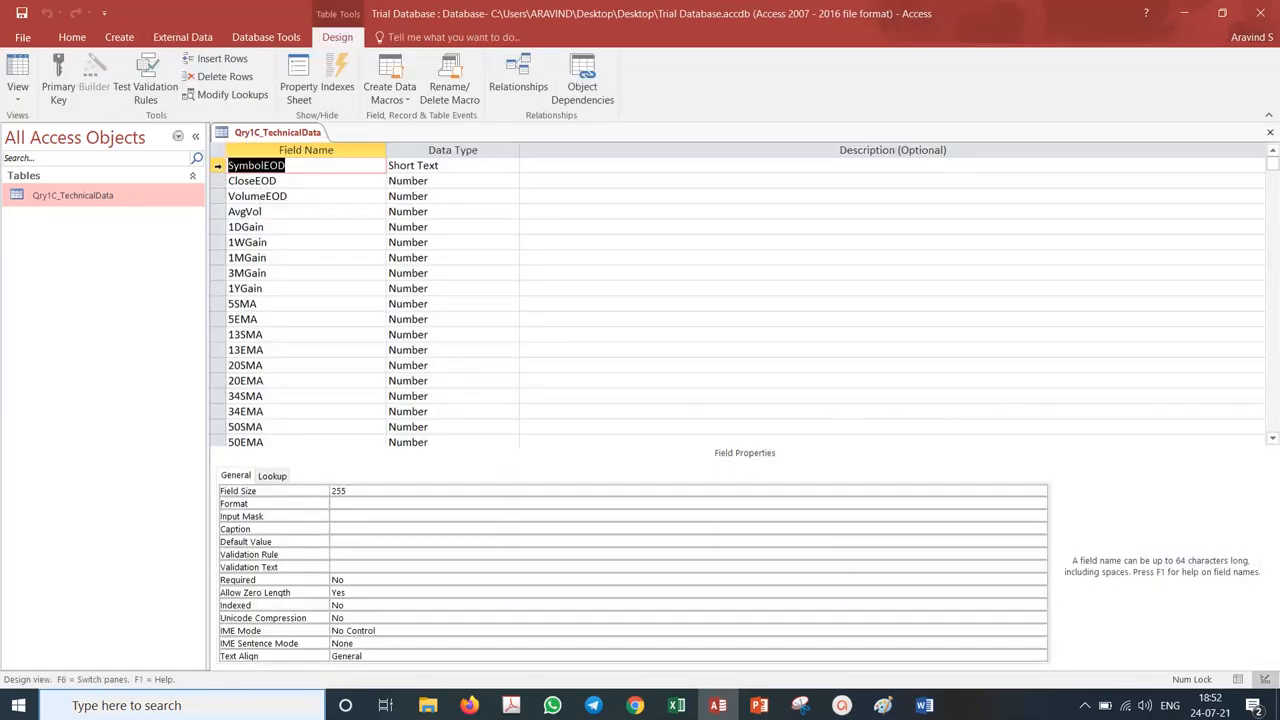
- Make SymbolEOD and Date1 together the table's primary key and save the design
key("Tab")
key("Tab")
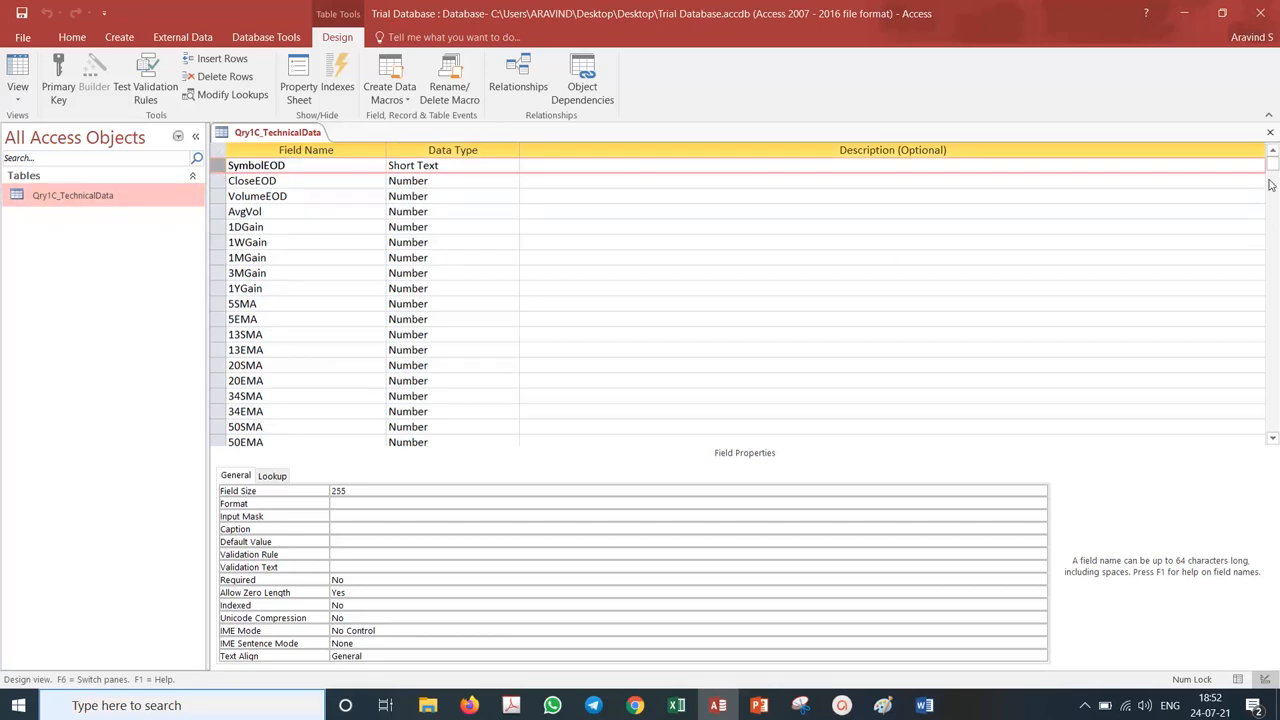
left_click_drag(1272, 164, 1273, 350)
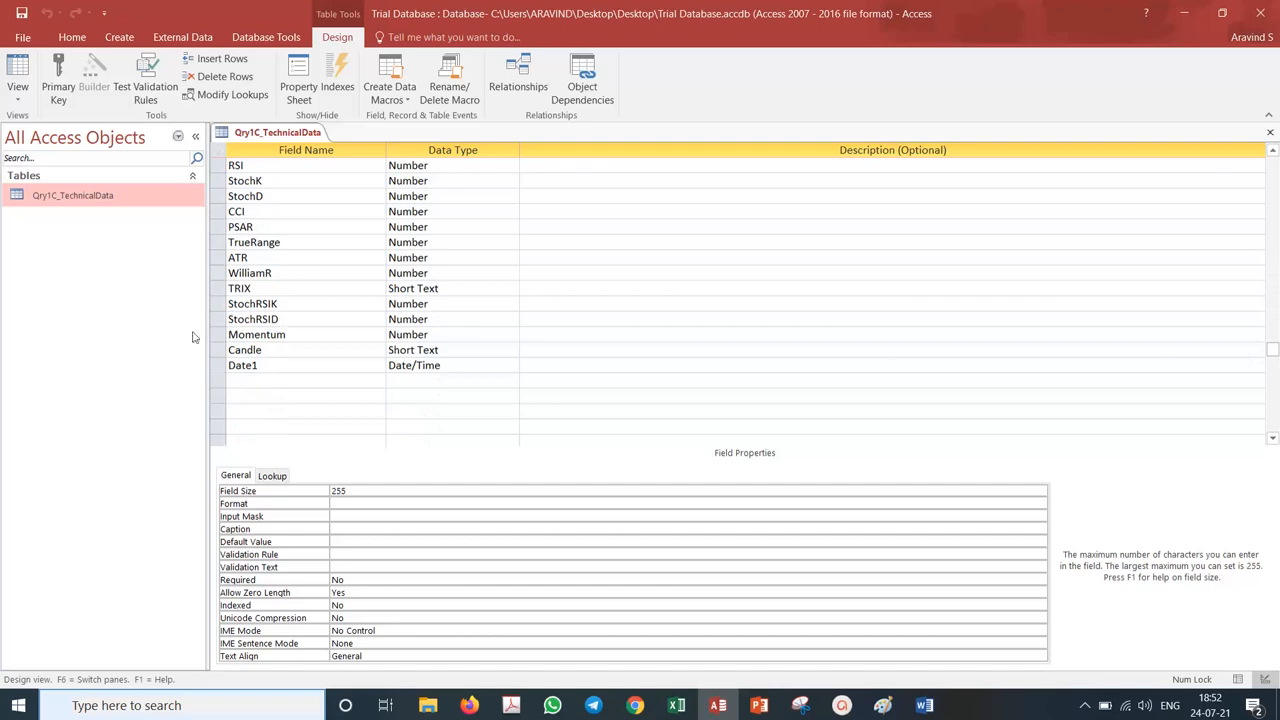
left_click(218, 365)
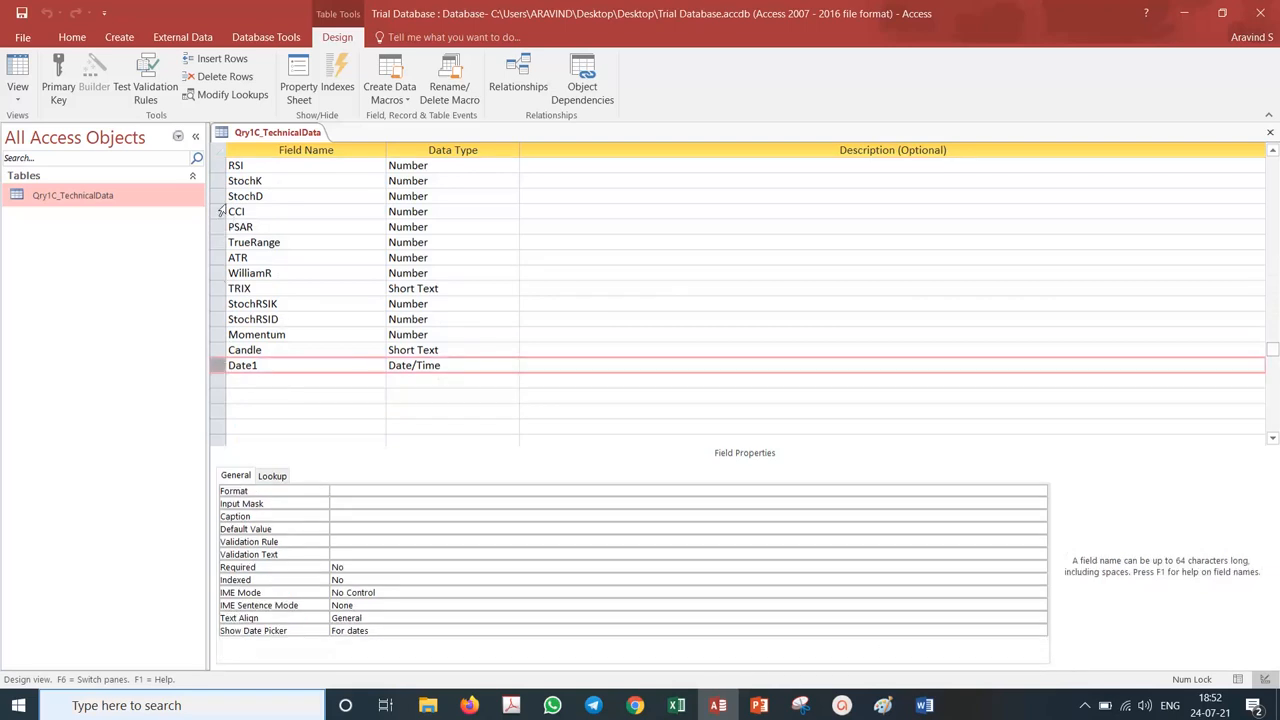
left_click(60, 80)
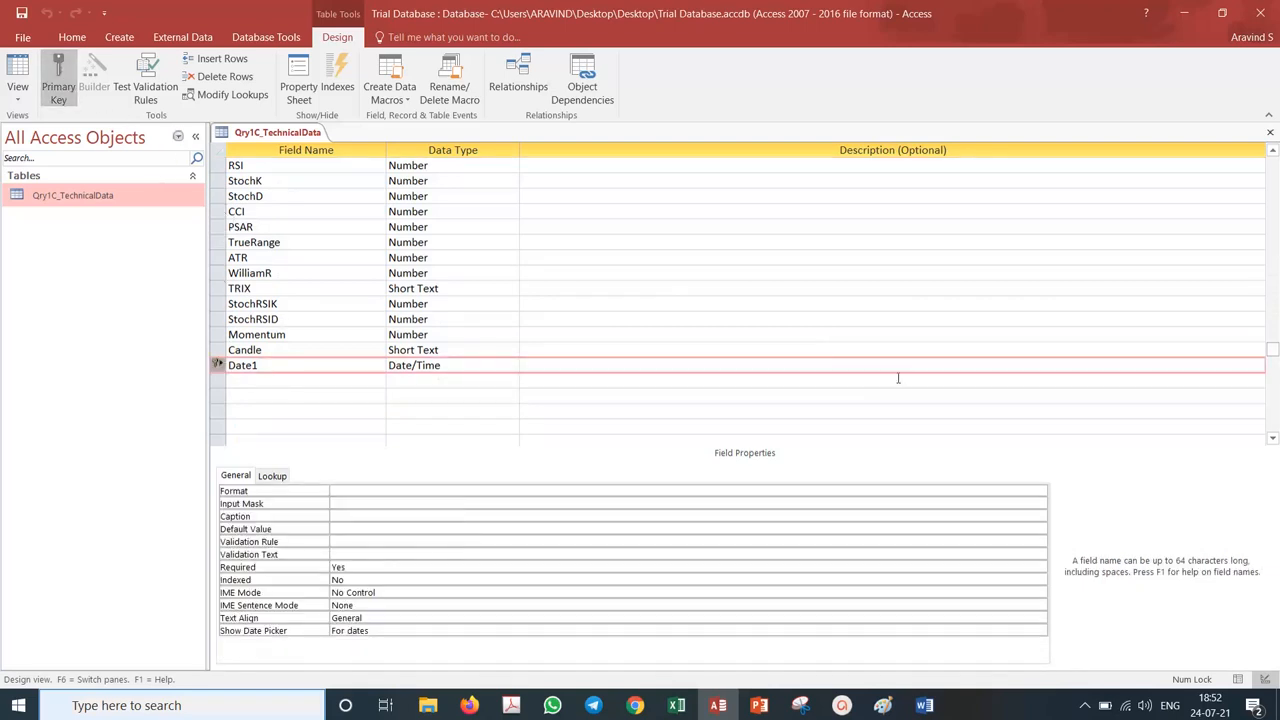
left_click(1271, 359)
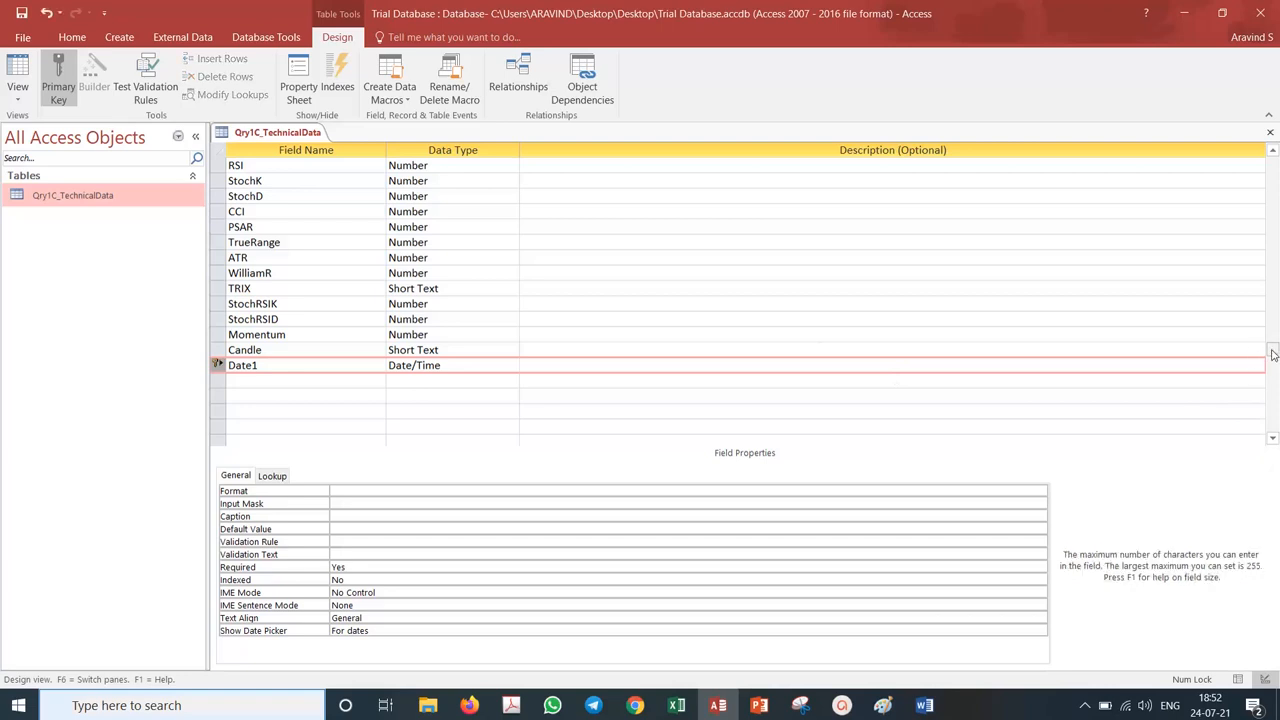
left_click_drag(1273, 355, 1273, 168)
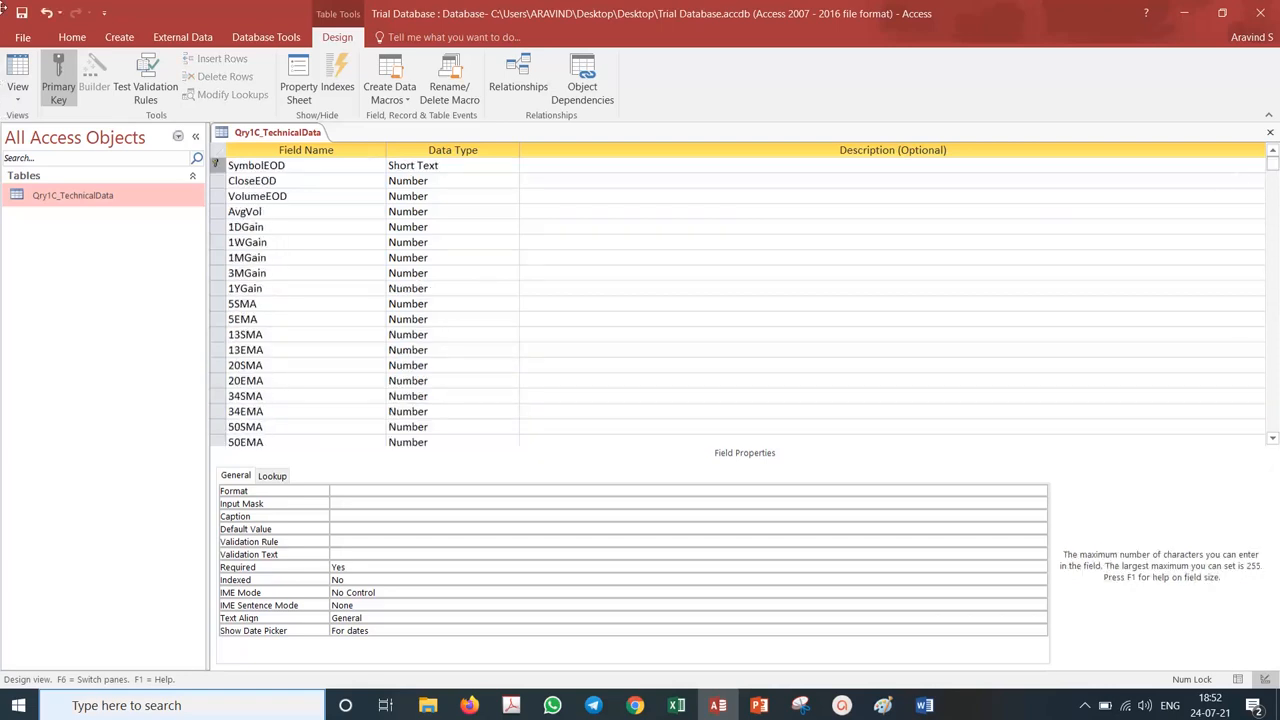
key("ctrl+s")
- Select the 1WGain number field and open its Format property for editing
left_click(449, 181)
left_click(449, 224)
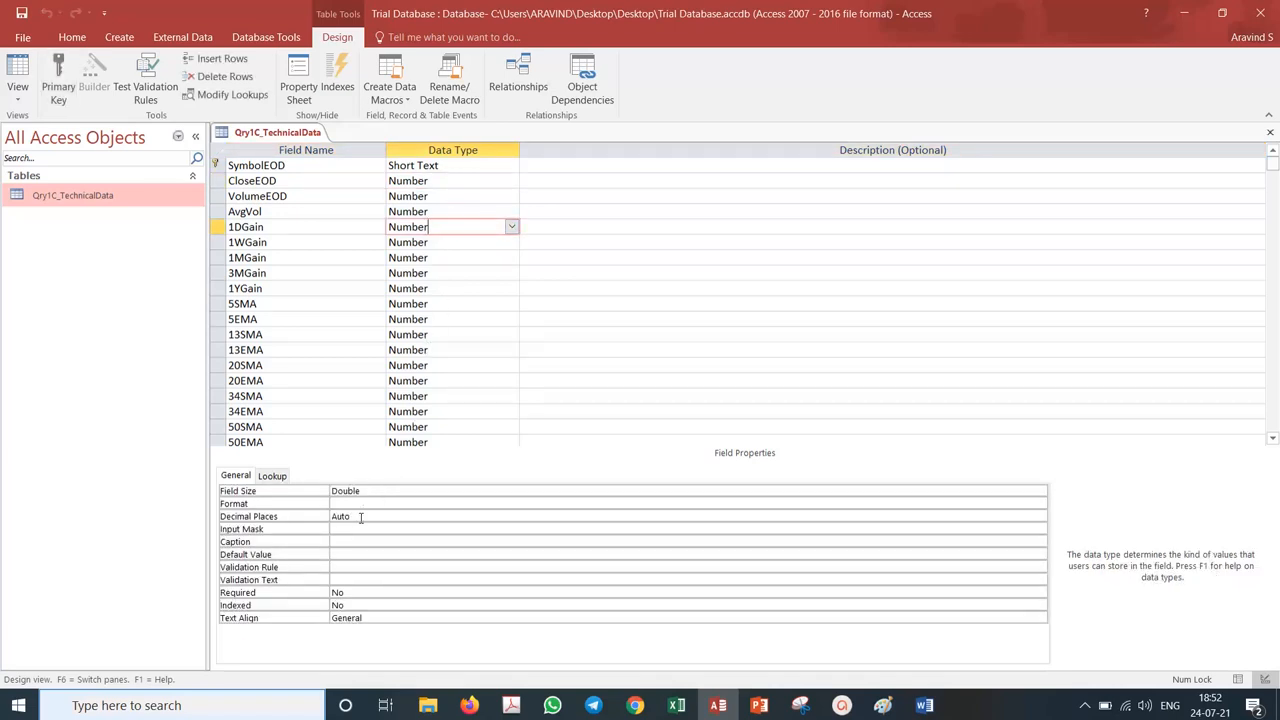
left_click(439, 243)
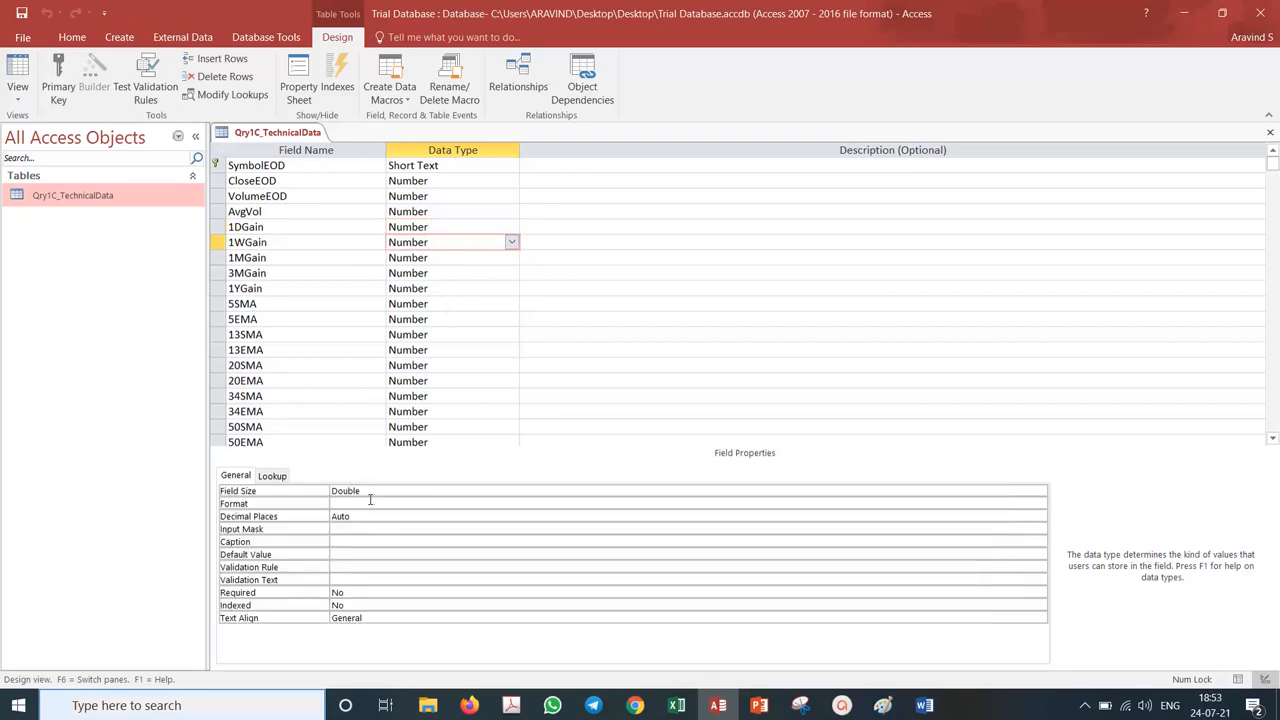
left_click(369, 501)
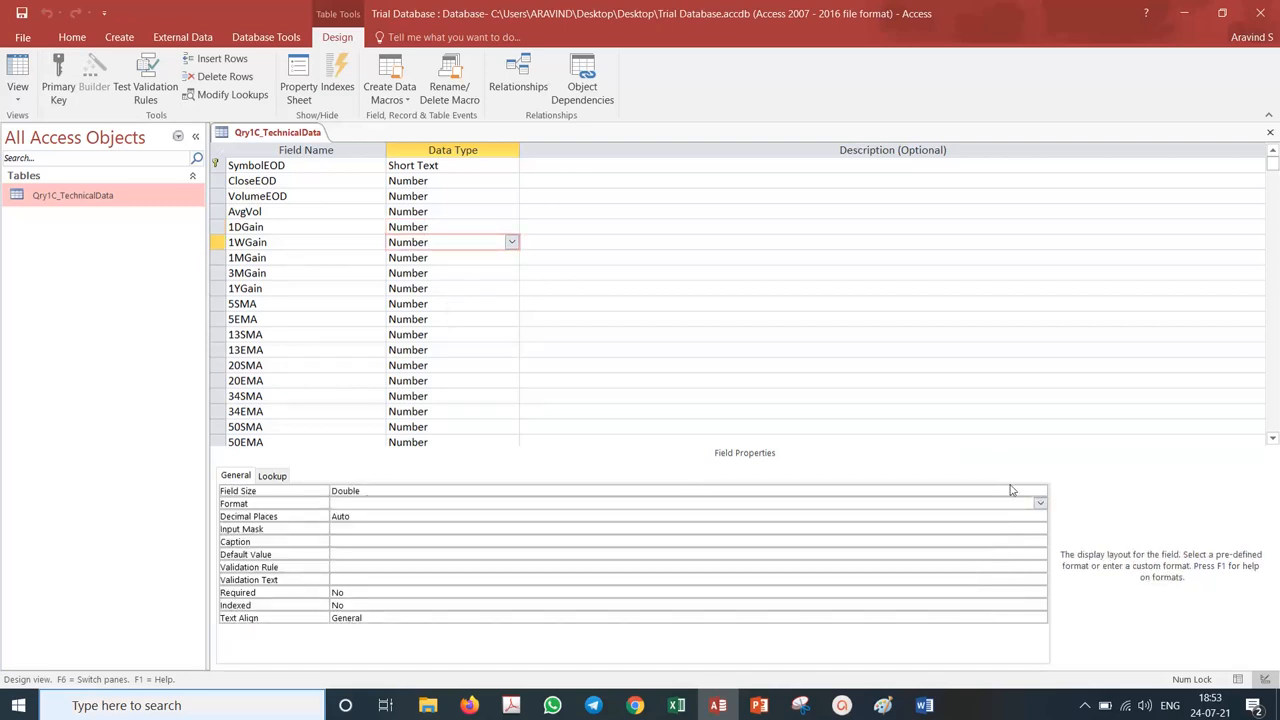